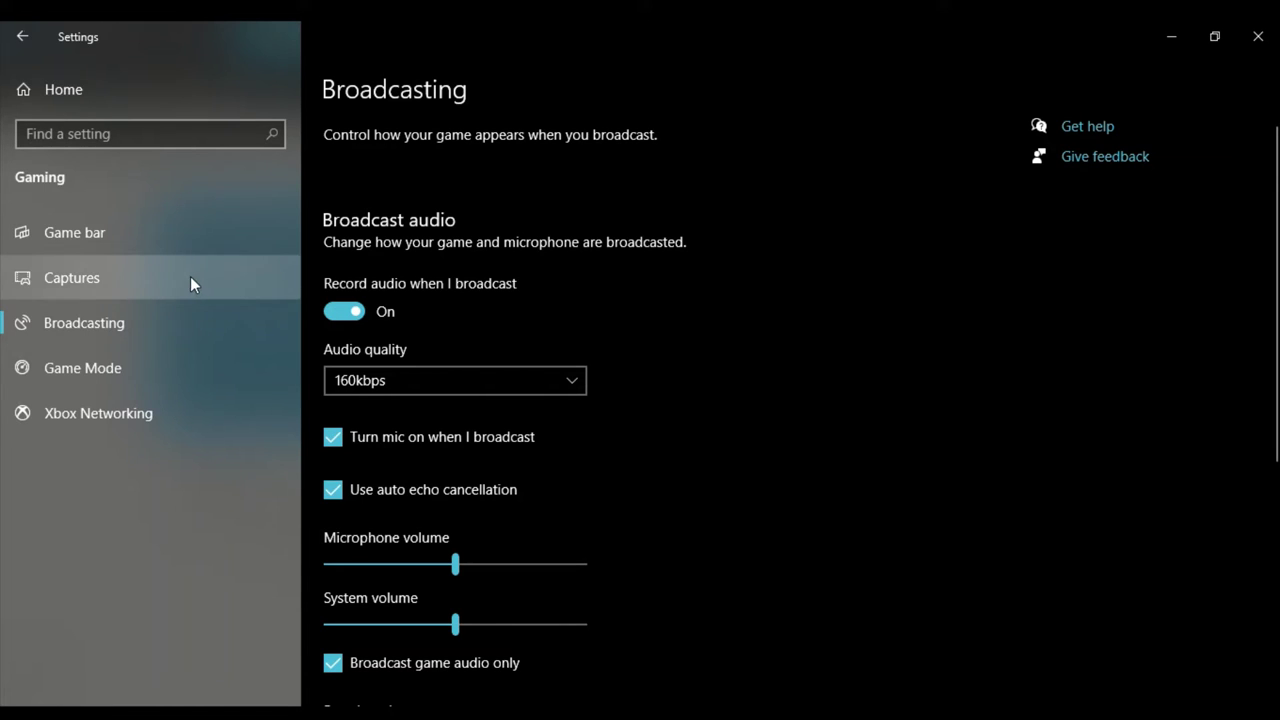
Step: Switch from Broadcasting to the Game bar page in the Gaming sidebar
{"action": "left_click", "coordinate": [87, 230]}
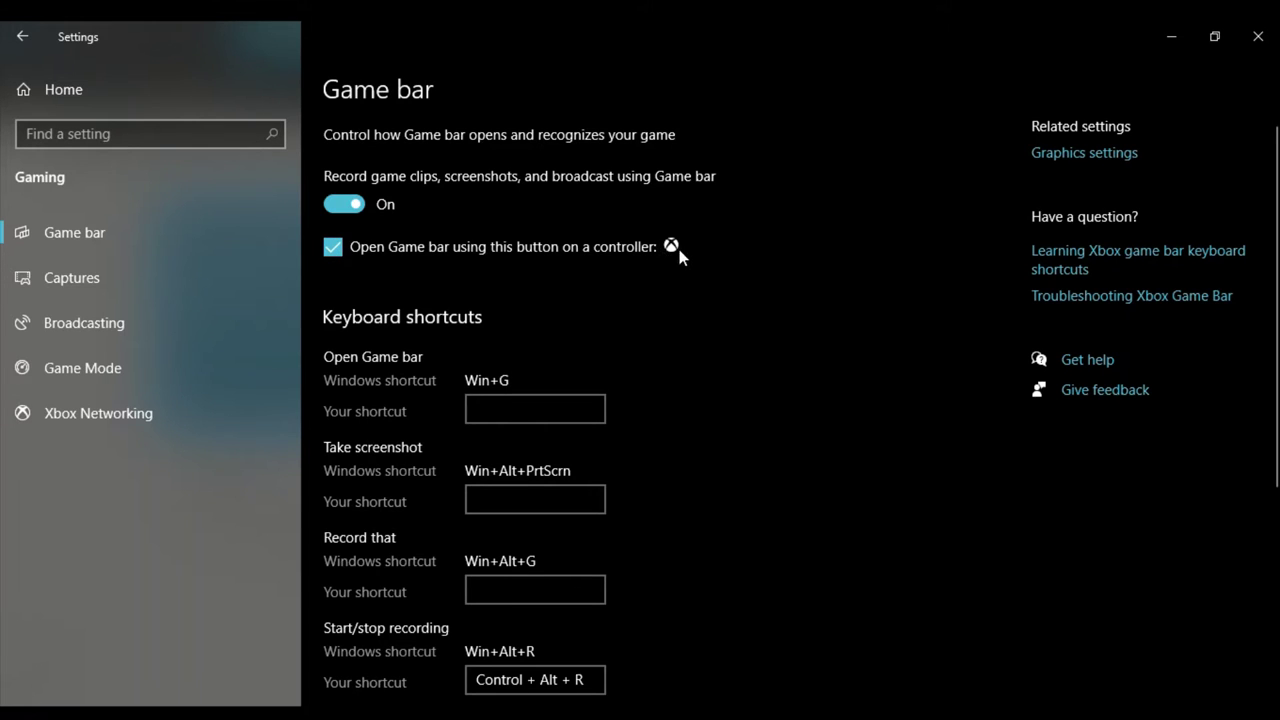
Step: Scroll down through the Game bar keyboard shortcuts, then back to the top
{"action": "scroll", "coordinate": [700, 260], "scroll_direction": "down", "scroll_amount": 4}
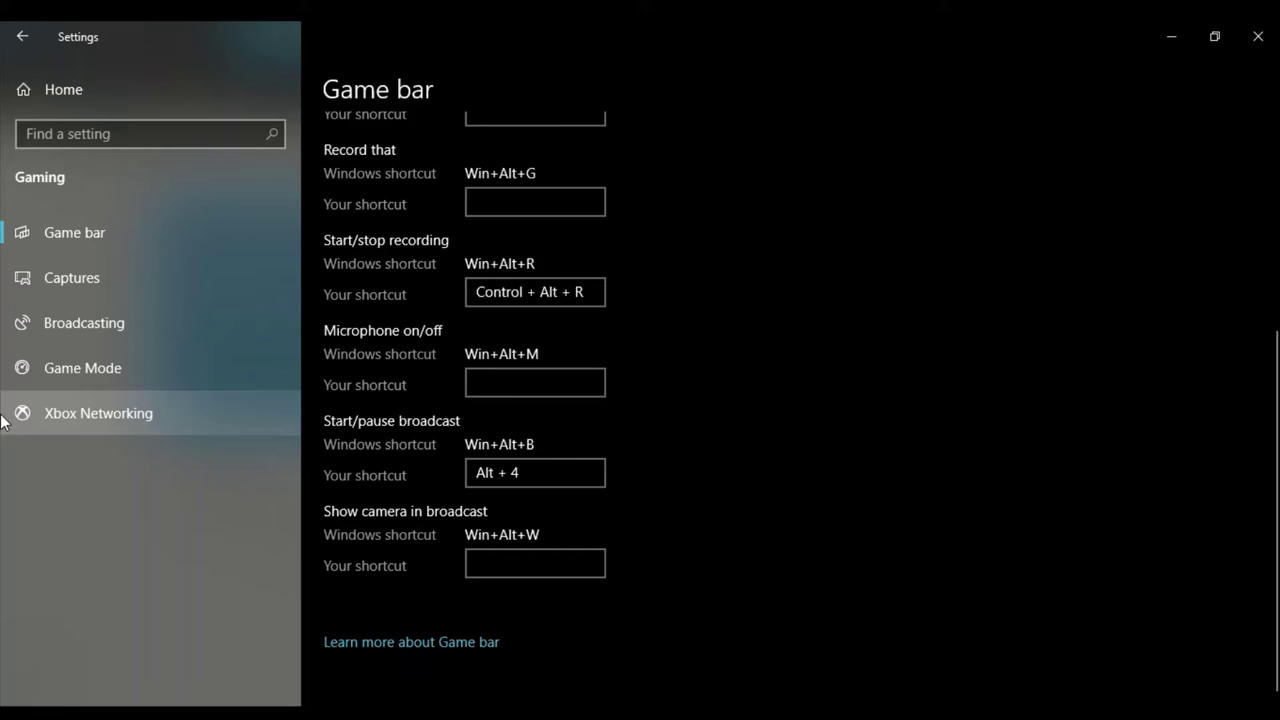
{"action": "scroll", "coordinate": [466, 494], "scroll_direction": "up", "scroll_amount": 4}
{"action": "scroll", "coordinate": [520, 530], "scroll_direction": "down", "scroll_amount": 2}
{"action": "scroll", "coordinate": [481, 530], "scroll_direction": "down", "scroll_amount": 3}
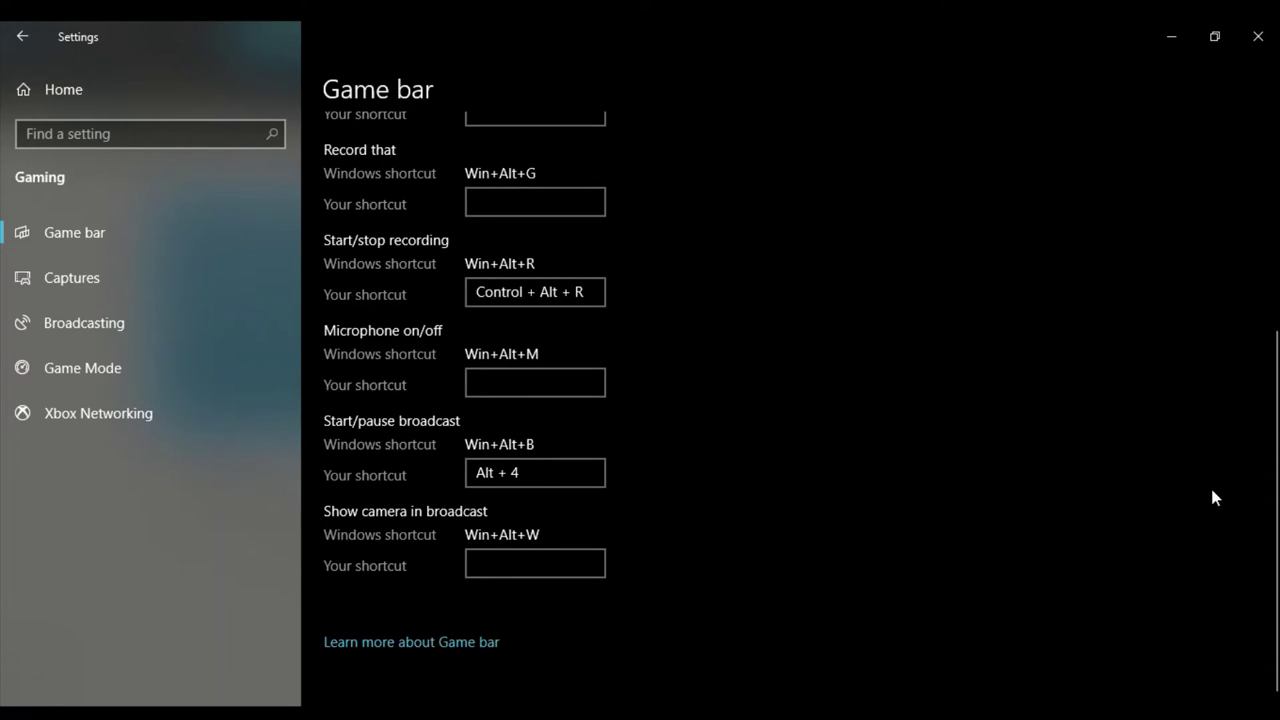
{"action": "left_click_drag", "start_coordinate": [1271, 491], "coordinate": [1272, 224]}
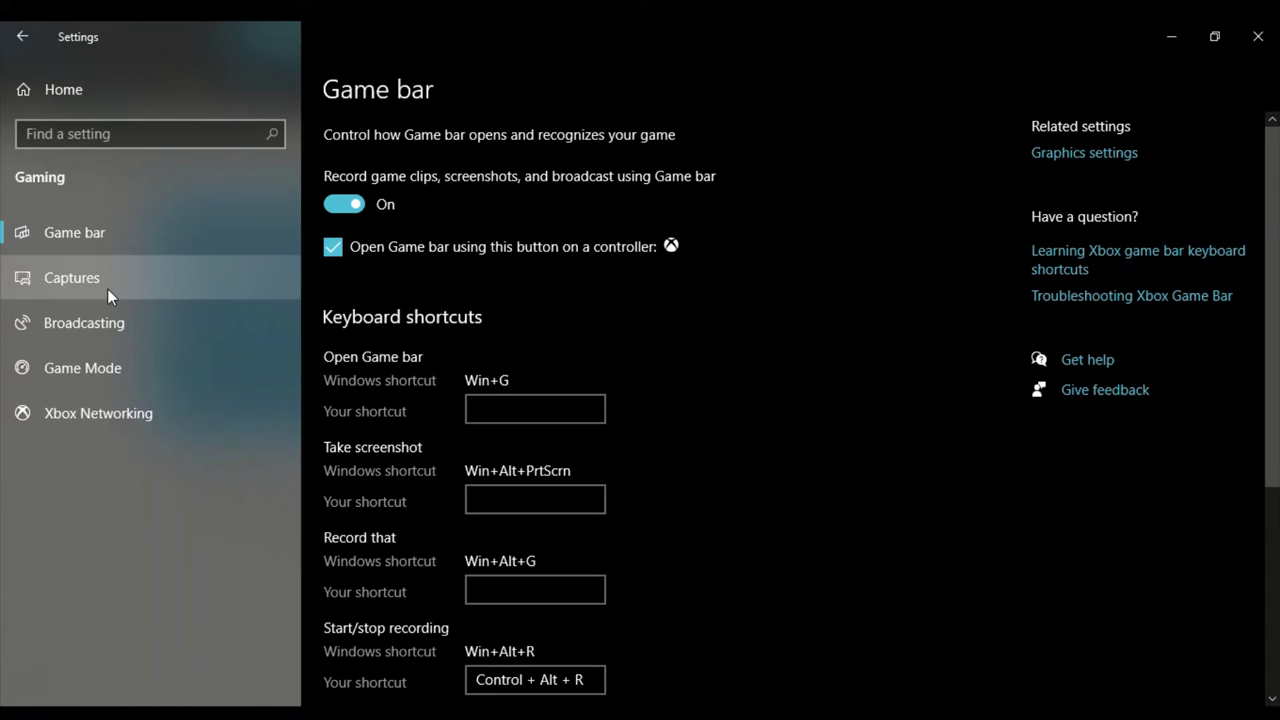
{"action": "left_click", "coordinate": [198, 278]}
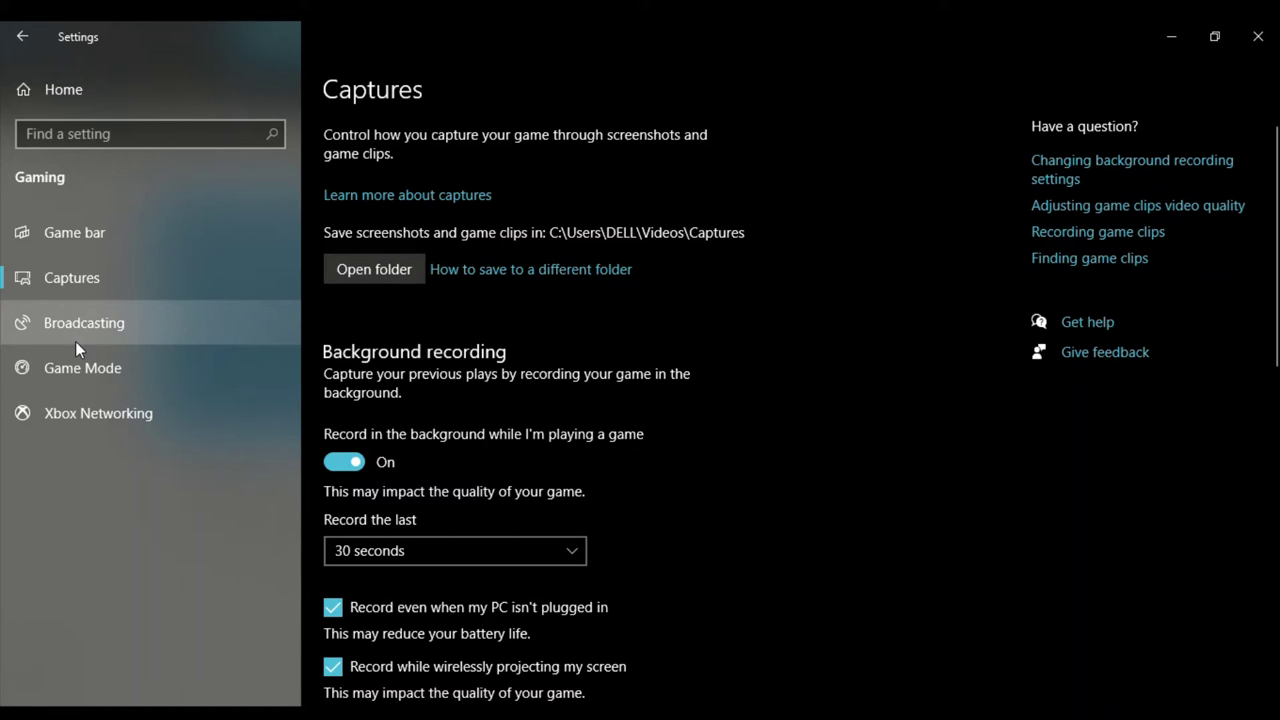
{"action": "scroll", "coordinate": [621, 376], "scroll_direction": "down", "scroll_amount": 8}
{"action": "scroll", "coordinate": [400, 450], "scroll_direction": "up", "scroll_amount": 10}
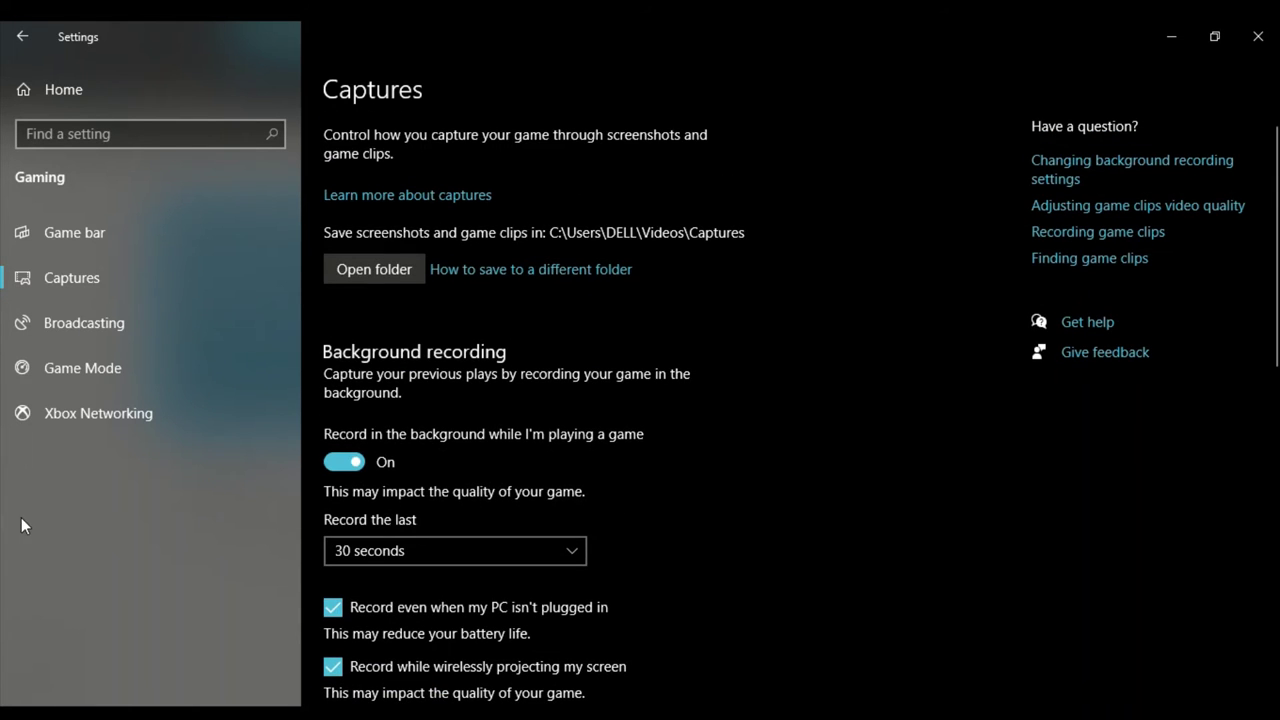
{"action": "scroll", "coordinate": [352, 517], "scroll_direction": "down", "scroll_amount": 1}
{"action": "scroll", "coordinate": [352, 517], "scroll_direction": "down", "scroll_amount": 4}
{"action": "scroll", "coordinate": [360, 518], "scroll_direction": "up", "scroll_amount": 3}
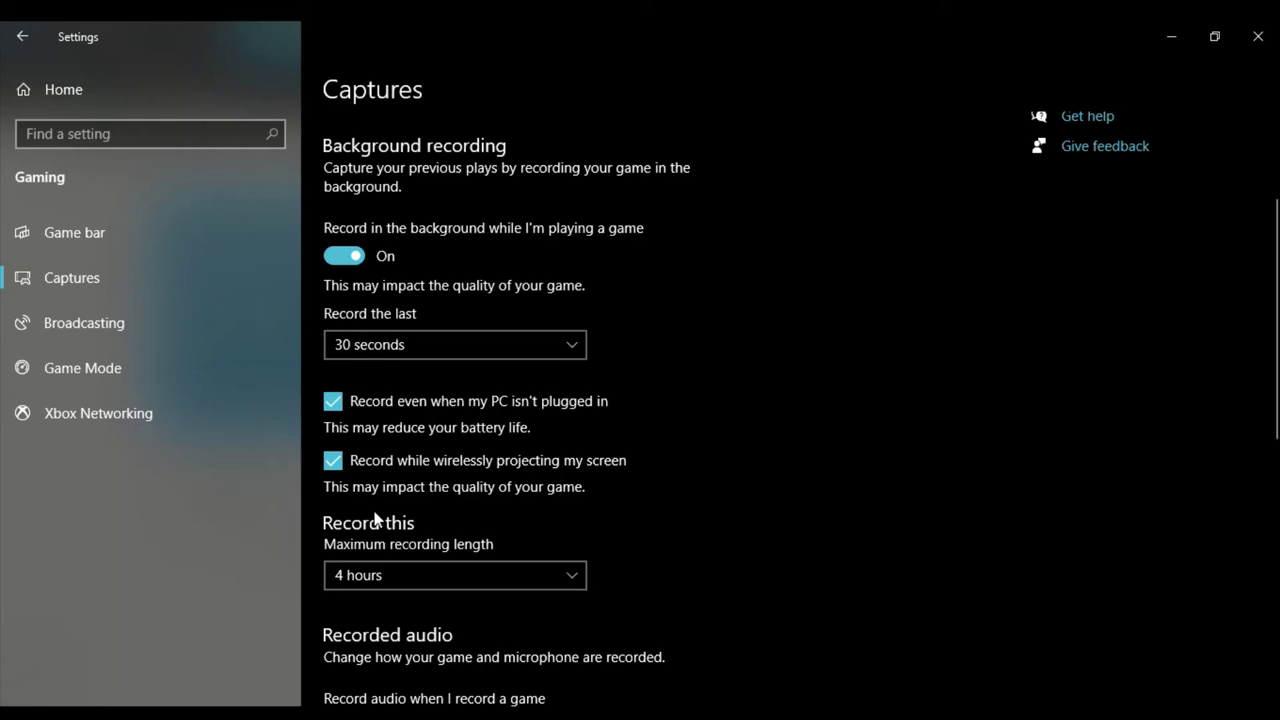
{"action": "scroll", "coordinate": [390, 525], "scroll_direction": "down", "scroll_amount": 5}
{"action": "scroll", "coordinate": [399, 524], "scroll_direction": "down", "scroll_amount": 2}
{"action": "scroll", "coordinate": [400, 522], "scroll_direction": "up", "scroll_amount": 2}
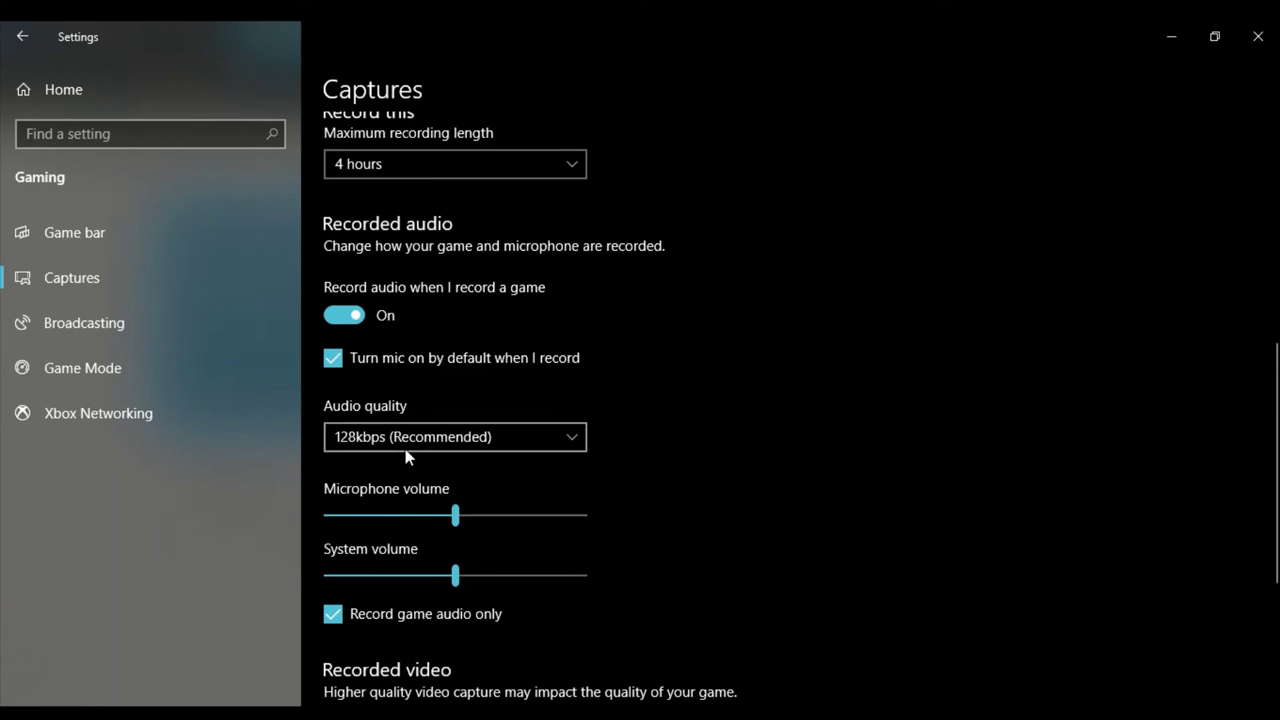
{"action": "scroll", "coordinate": [450, 460], "scroll_direction": "down", "scroll_amount": 3}
{"action": "scroll", "coordinate": [486, 460], "scroll_direction": "down", "scroll_amount": 3}
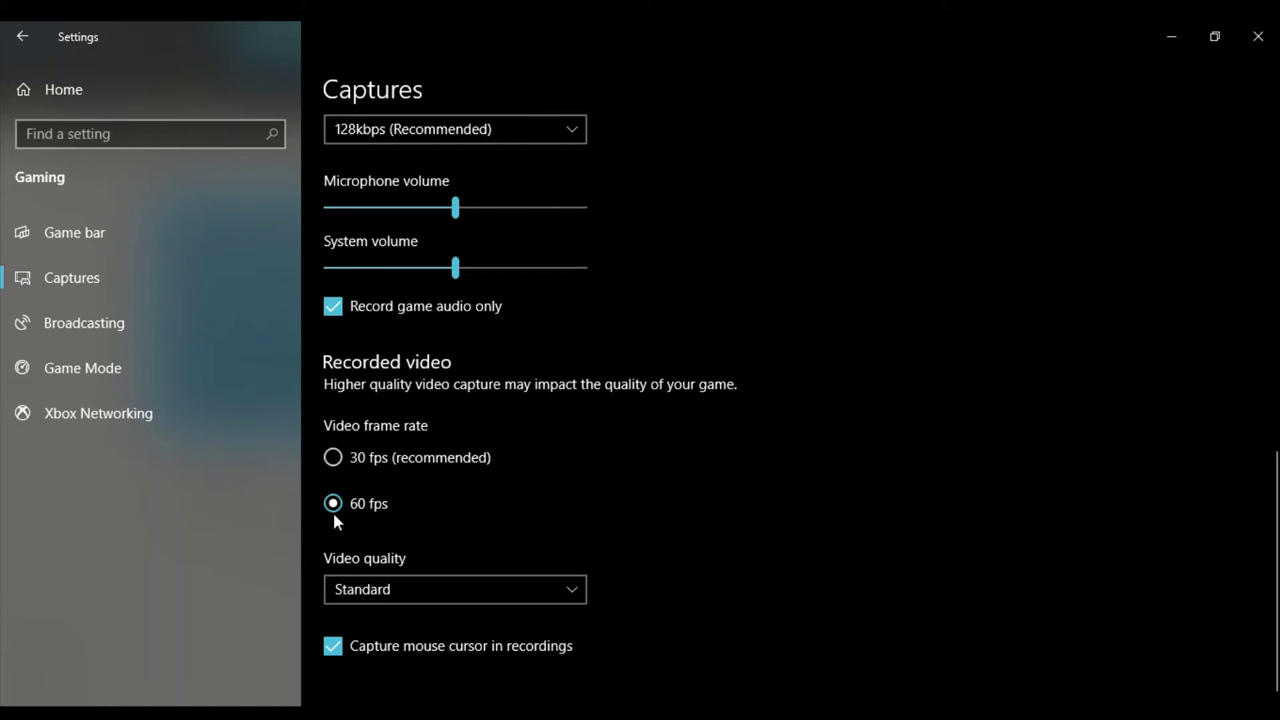
{"action": "left_click", "coordinate": [406, 583]}
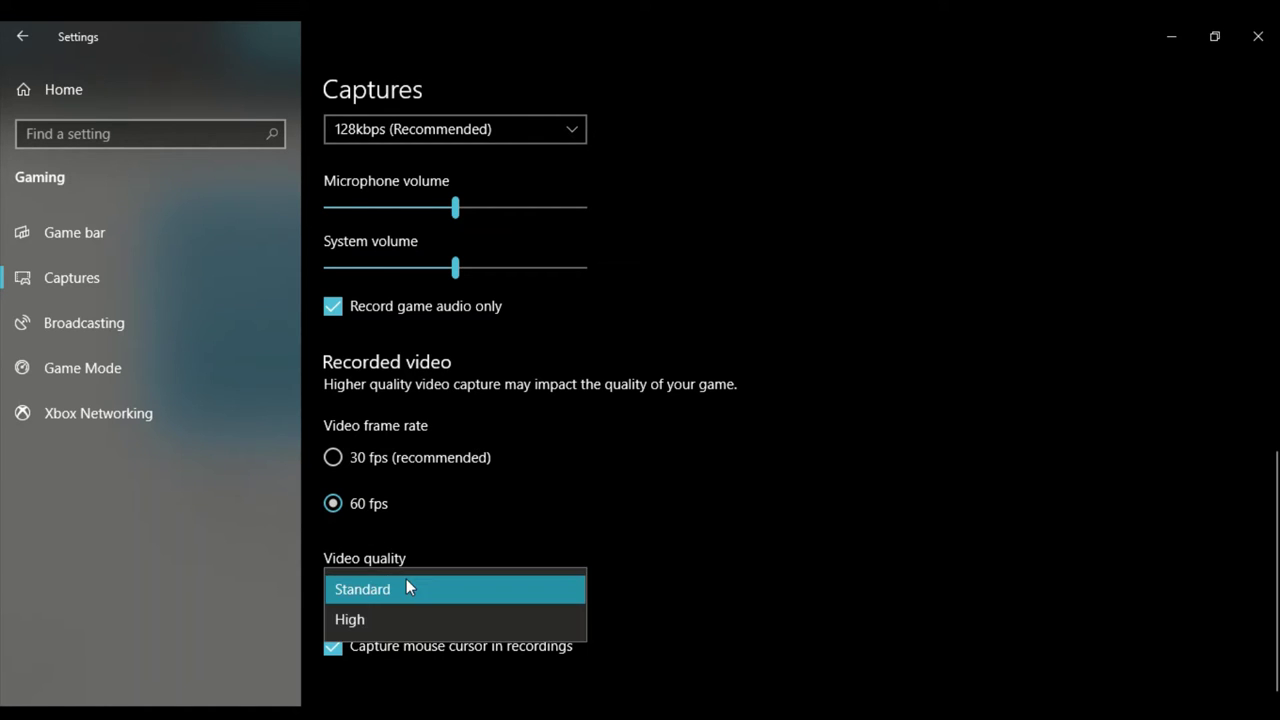
{"action": "left_click", "coordinate": [444, 598]}
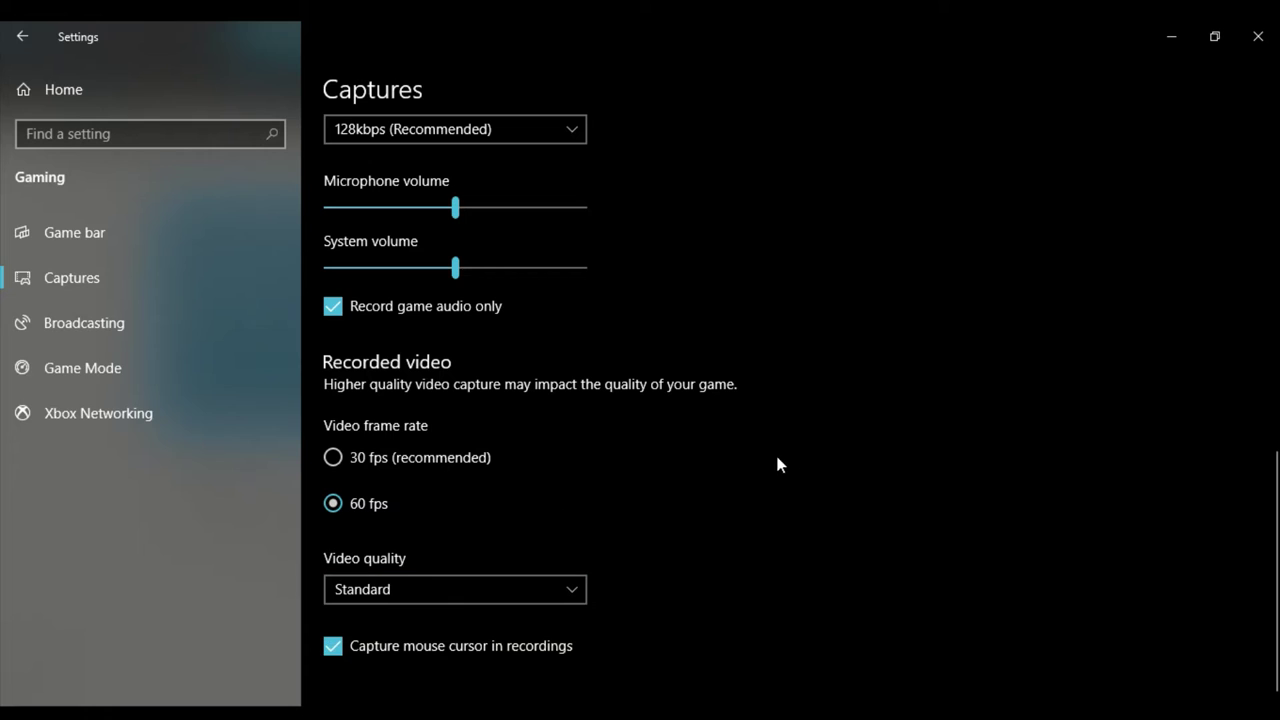
Step: Run Test camera under Broadcasting for a live webcam preview, then show Game Mode on
{"action": "left_click", "coordinate": [86, 324]}
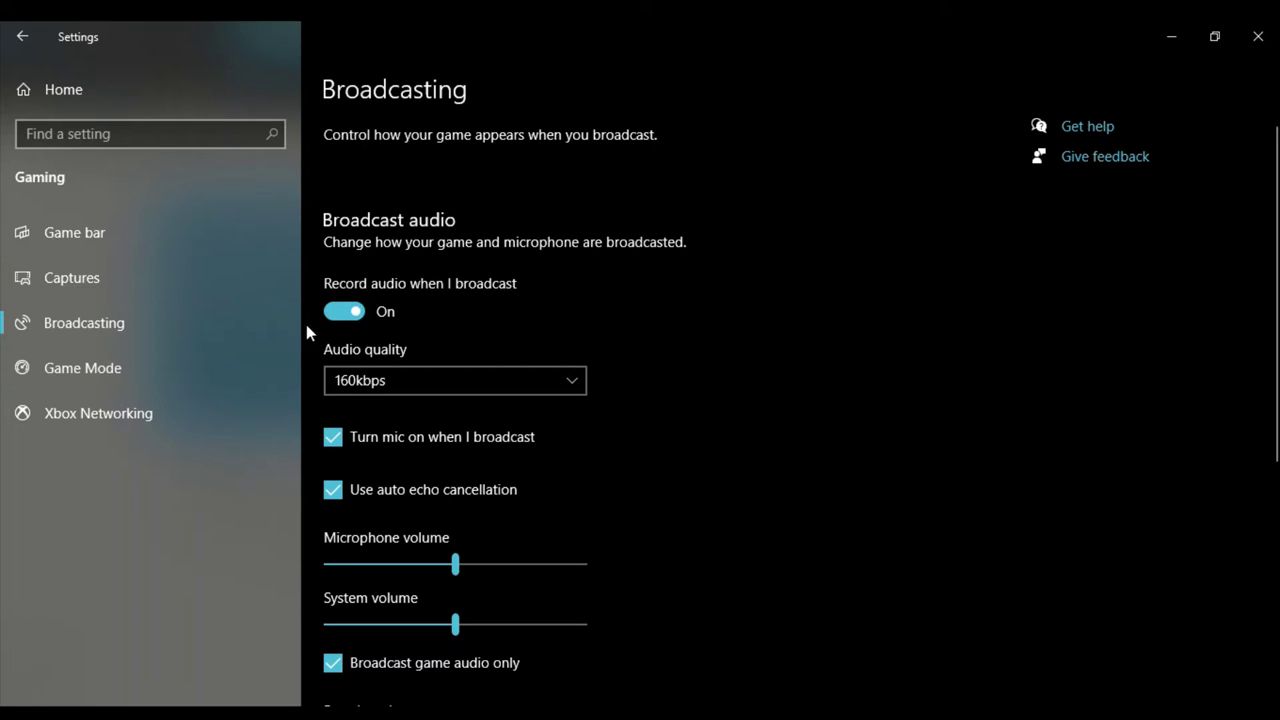
{"action": "scroll", "coordinate": [435, 381], "scroll_direction": "down", "scroll_amount": 4}
{"action": "scroll", "coordinate": [435, 383], "scroll_direction": "down", "scroll_amount": 1}
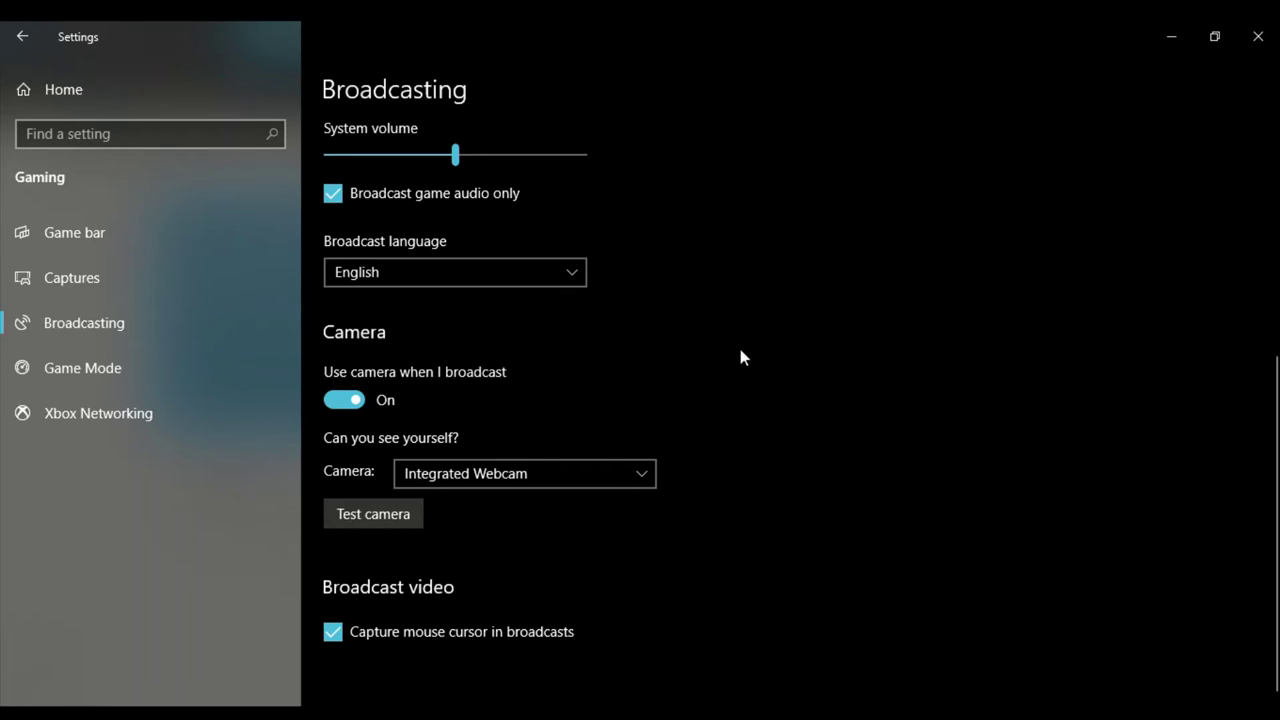
{"action": "left_click", "coordinate": [396, 518]}
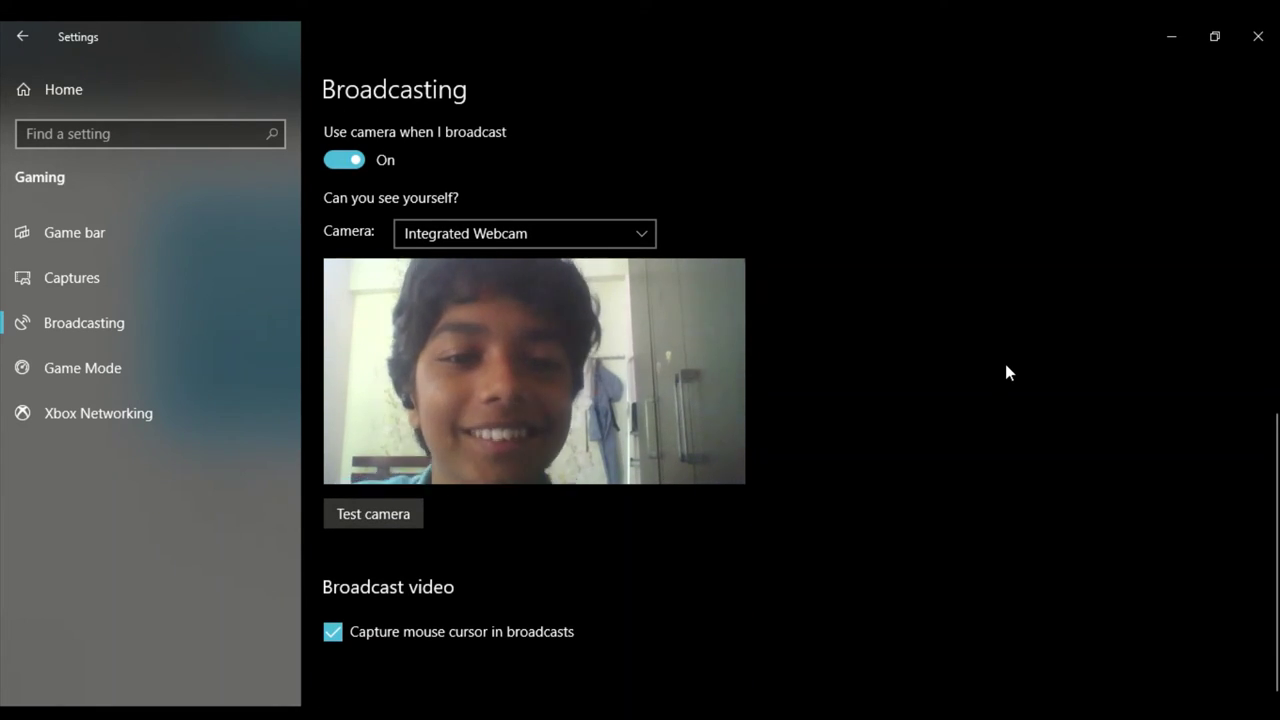
{"action": "scroll", "coordinate": [1005, 364], "scroll_direction": "up", "scroll_amount": 10}
{"action": "left_click", "coordinate": [115, 376]}
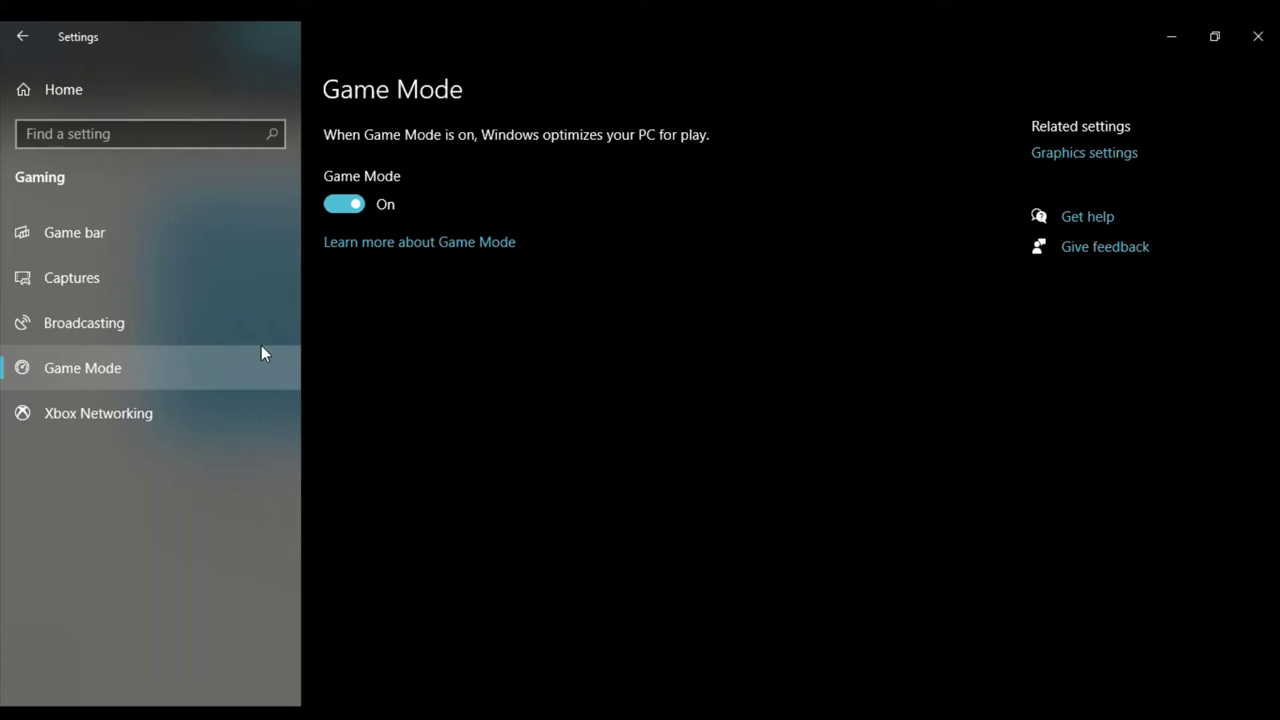
Step: Look over Xbox Networking, Game Mode, Broadcasting and Game bar pages, ending on Game bar
{"action": "left_click", "coordinate": [107, 400]}
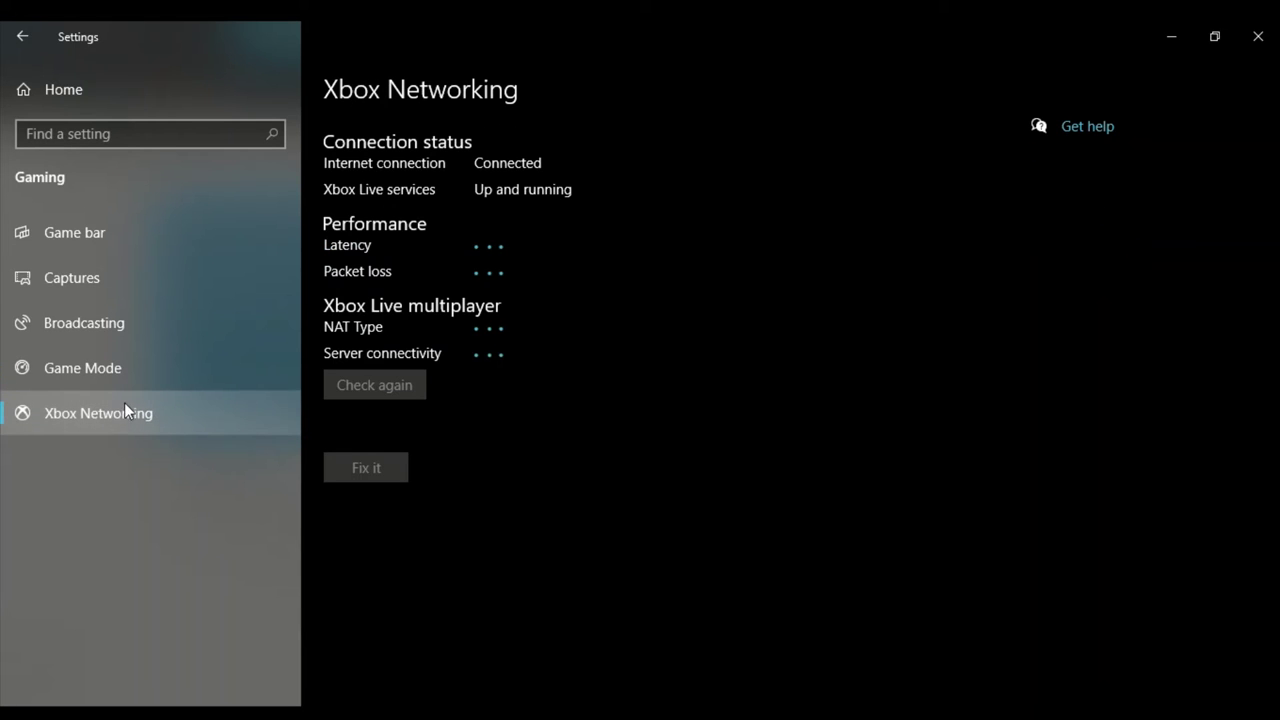
{"action": "left_click", "coordinate": [138, 372]}
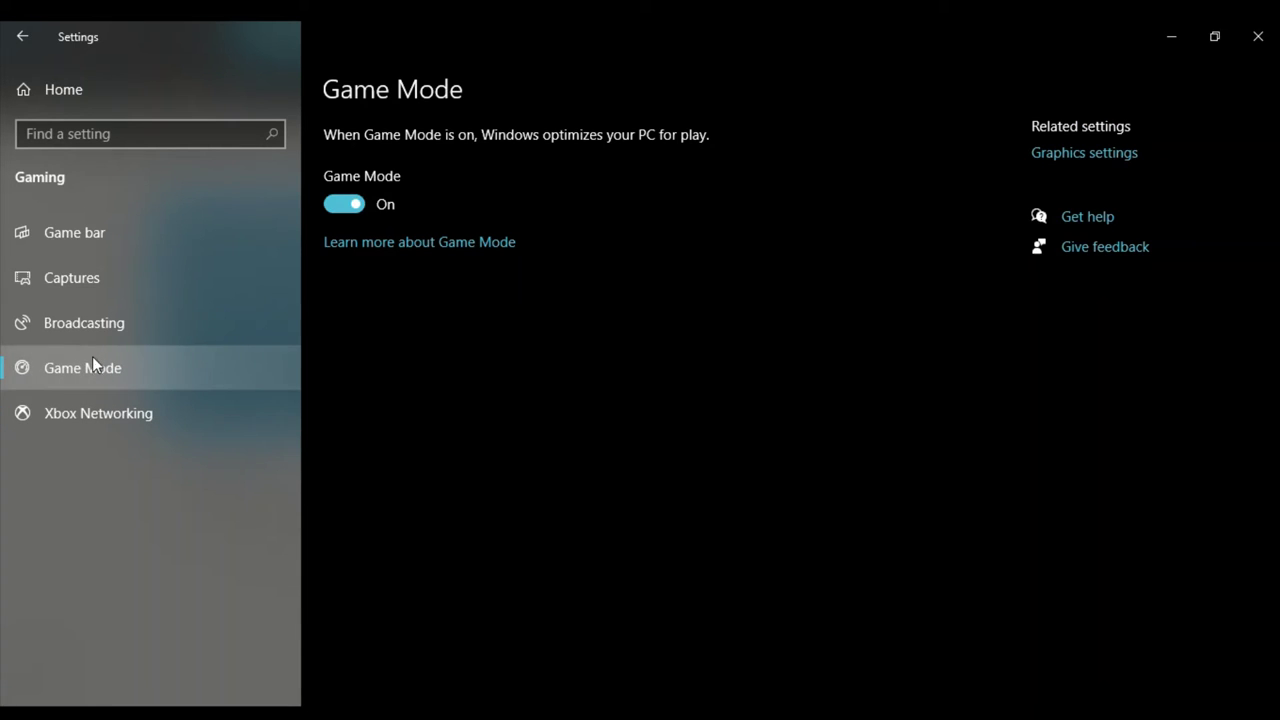
{"action": "left_click", "coordinate": [103, 320]}
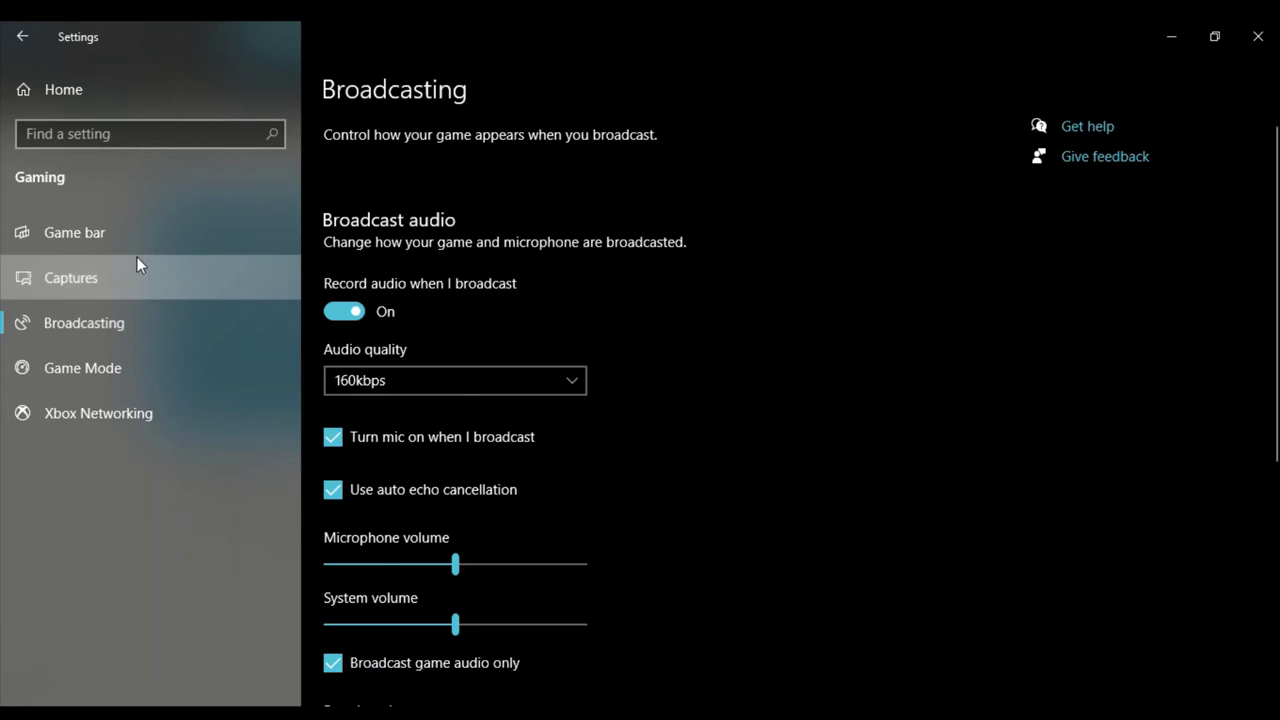
{"action": "left_click", "coordinate": [141, 245]}
{"action": "left_click", "coordinate": [136, 321]}
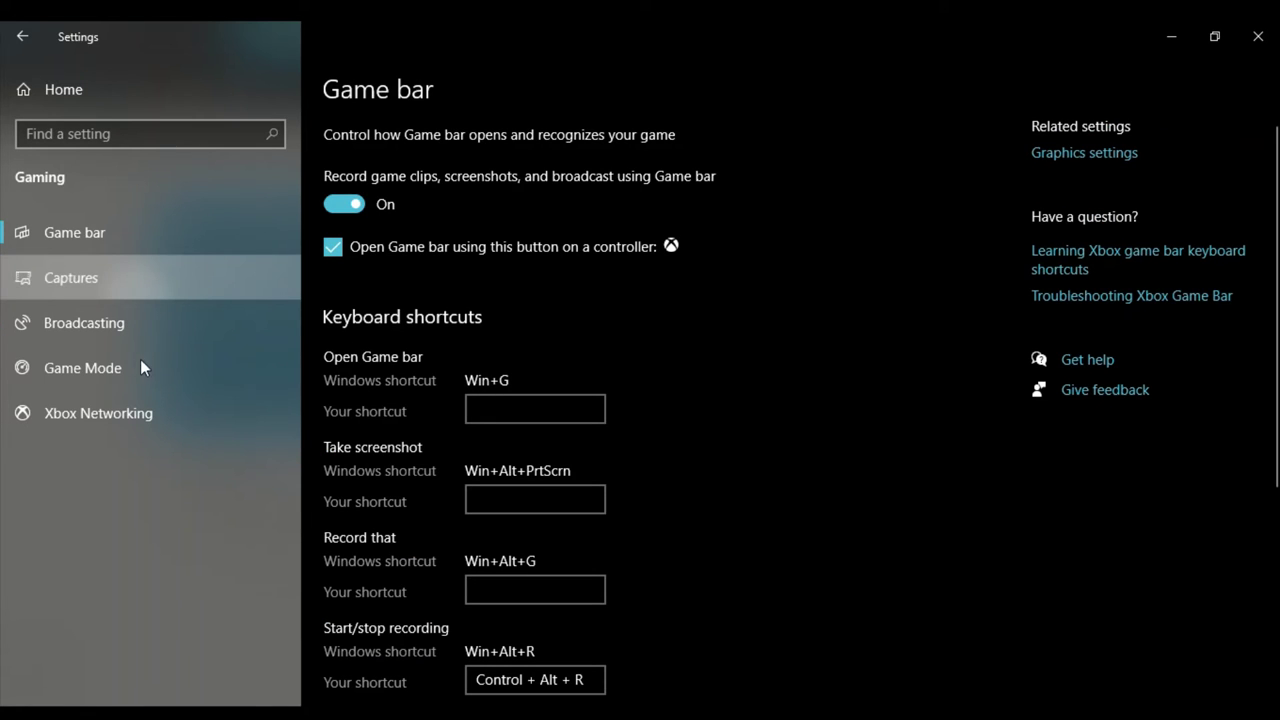
{"action": "left_click", "coordinate": [114, 246]}
Step: Return to Broadcasting to show 160kbps audio recording with the microphone enabled
{"action": "left_click", "coordinate": [130, 356]}
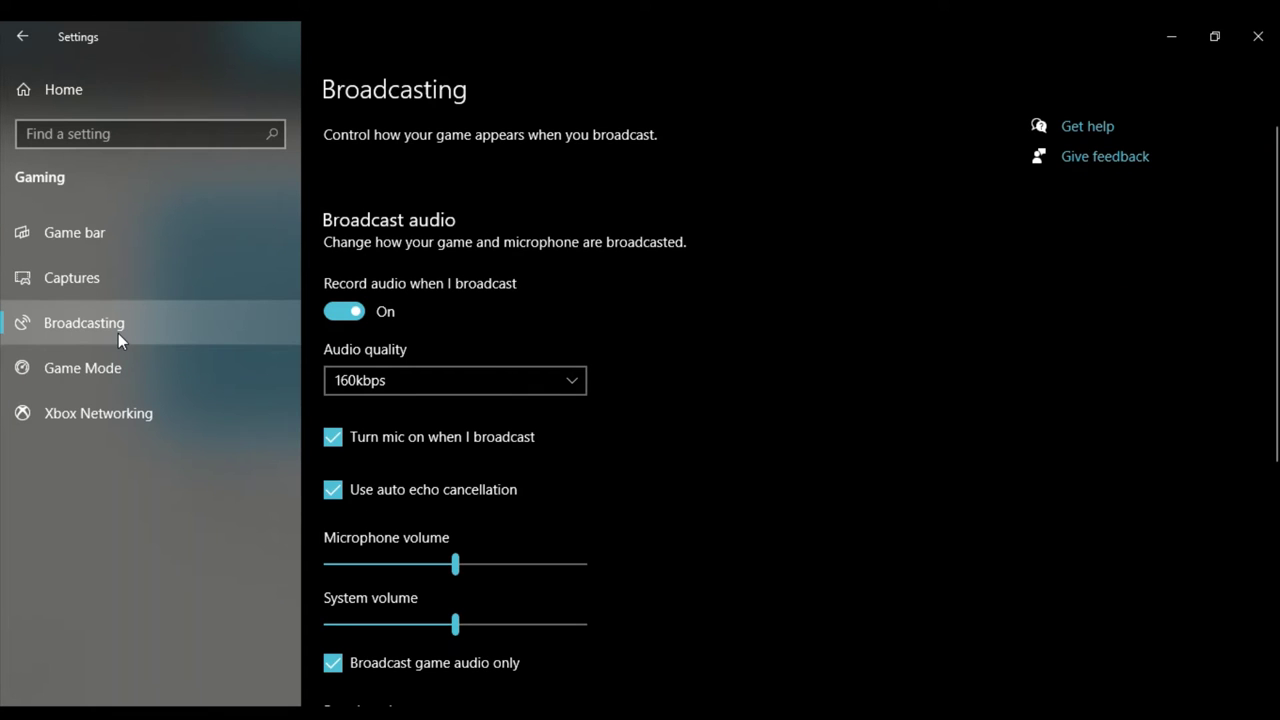